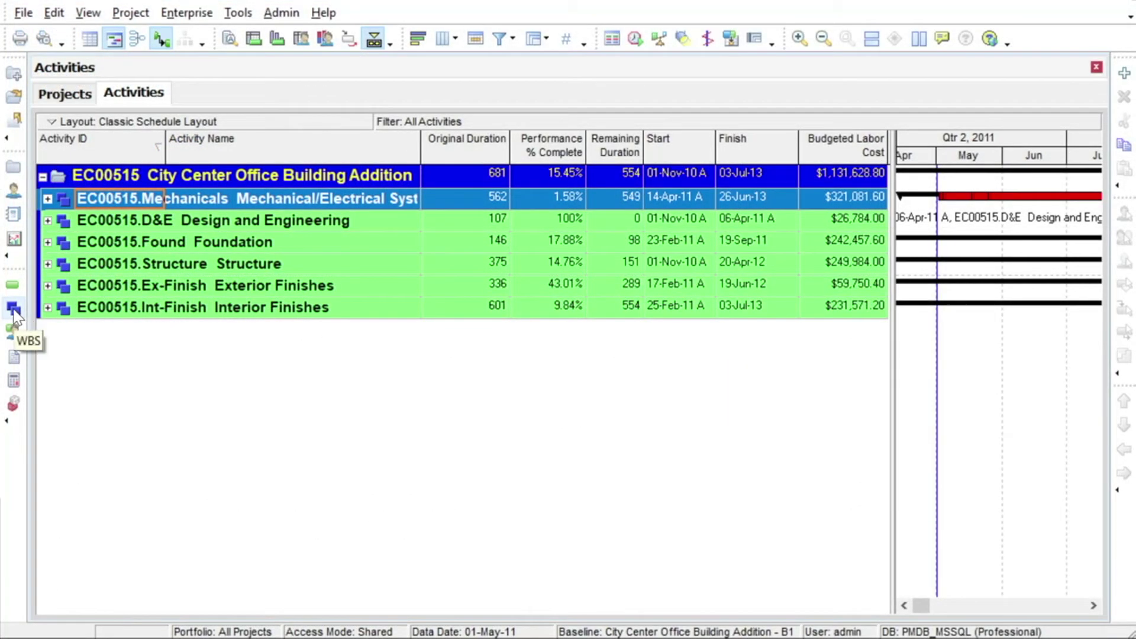
Step: Open the WBS window for the City Center Office Building Addition project
left_click(13, 307)
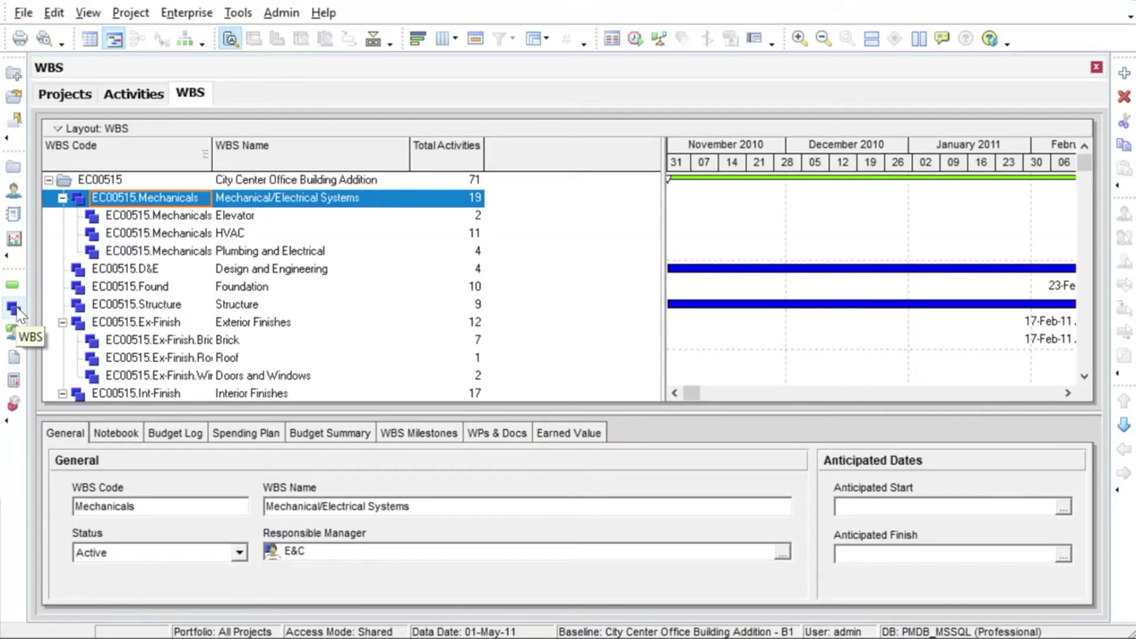
key("Down")
key("Down")
key("Down")
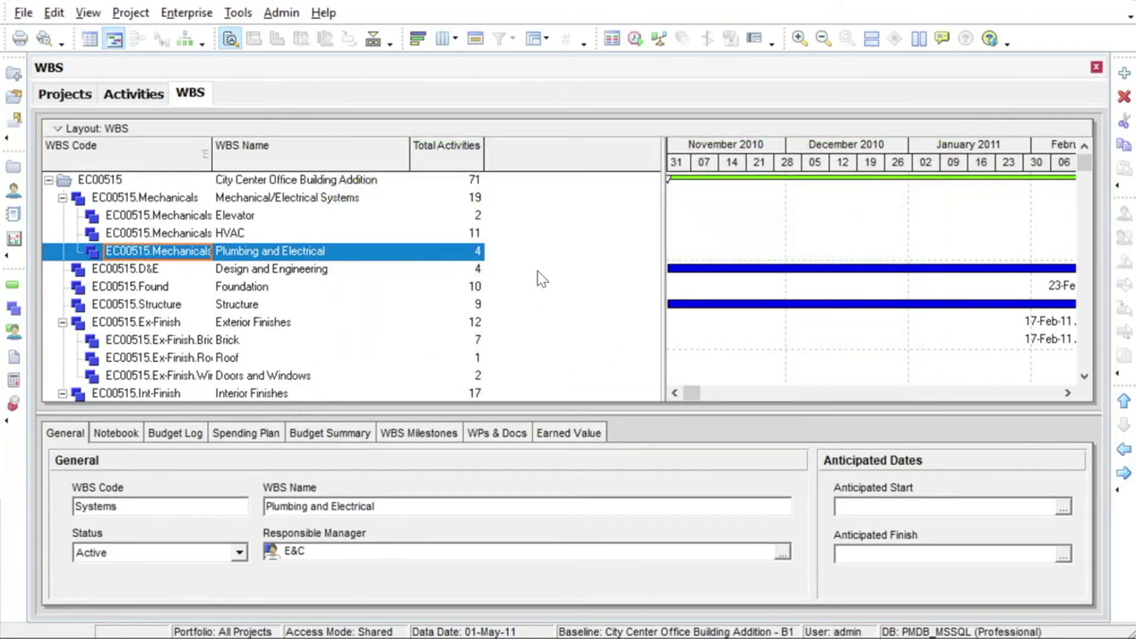
left_click(156, 199)
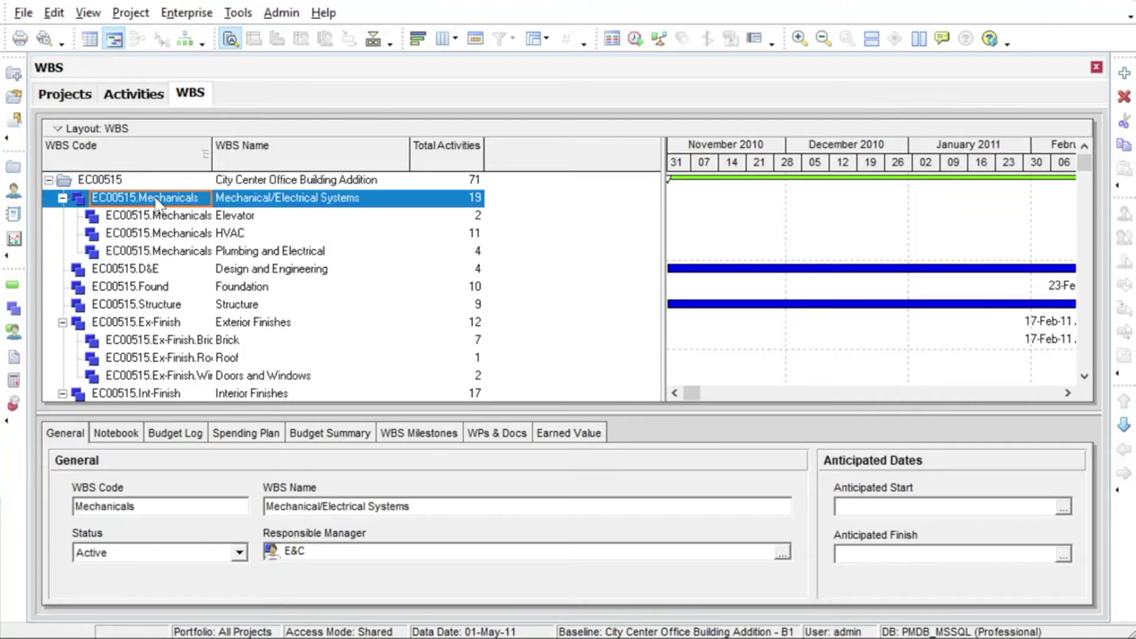
right_click(154, 196)
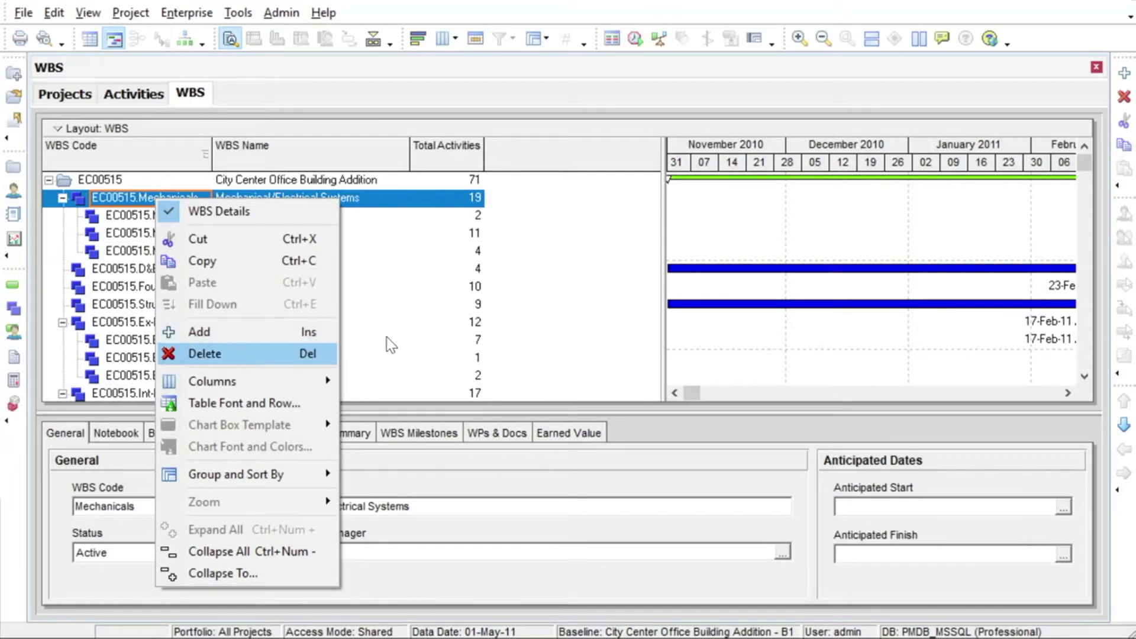
left_click(393, 270)
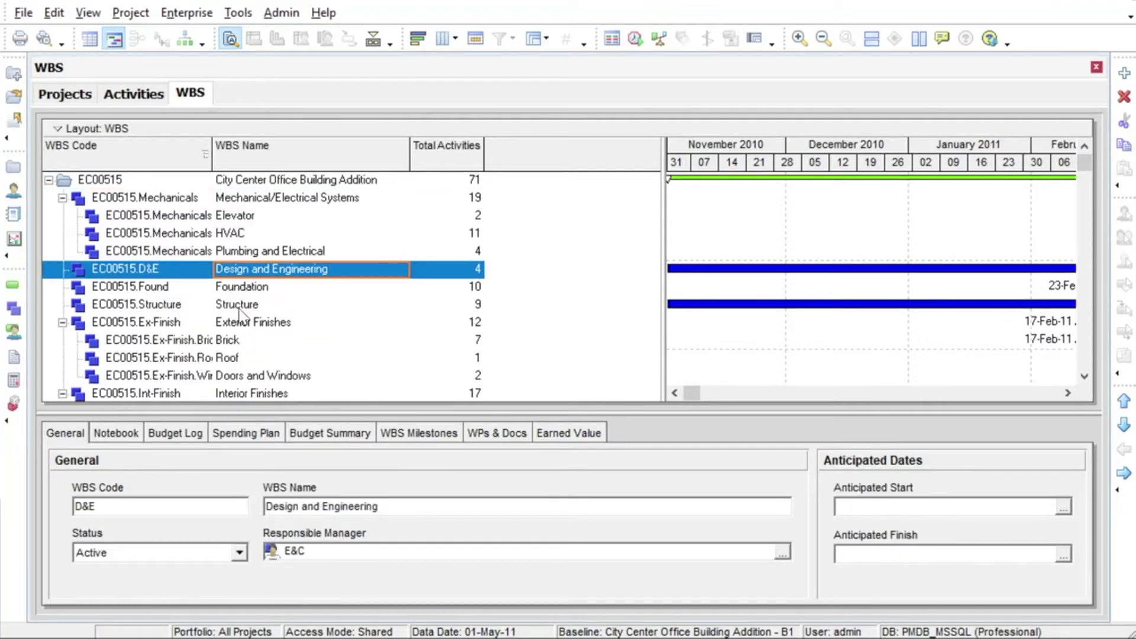
left_click(193, 234)
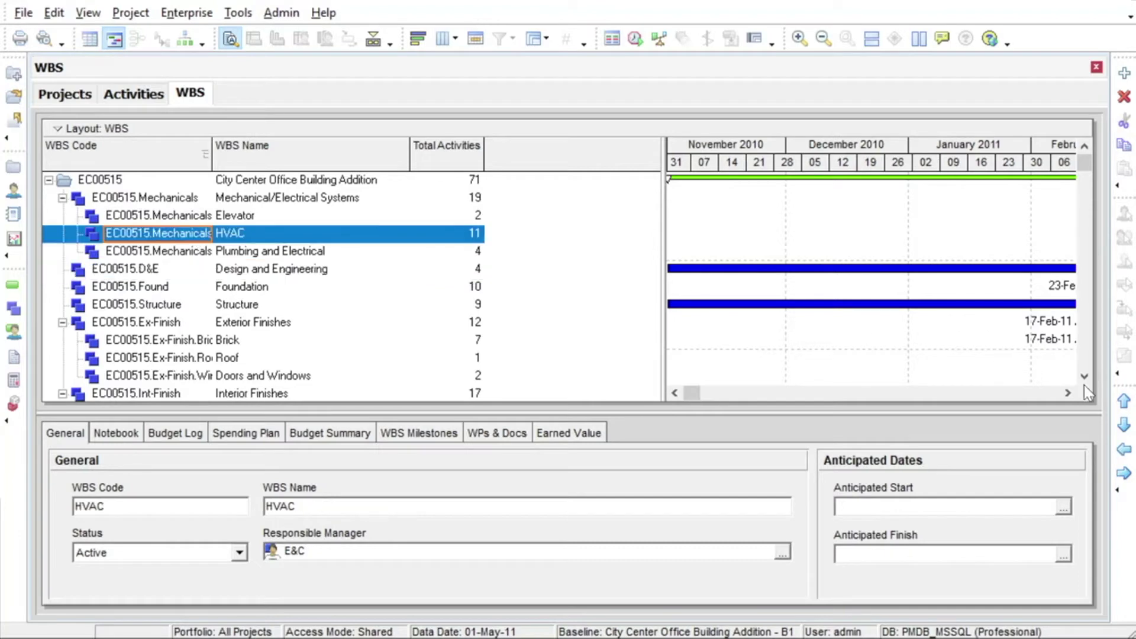
left_click(1124, 400)
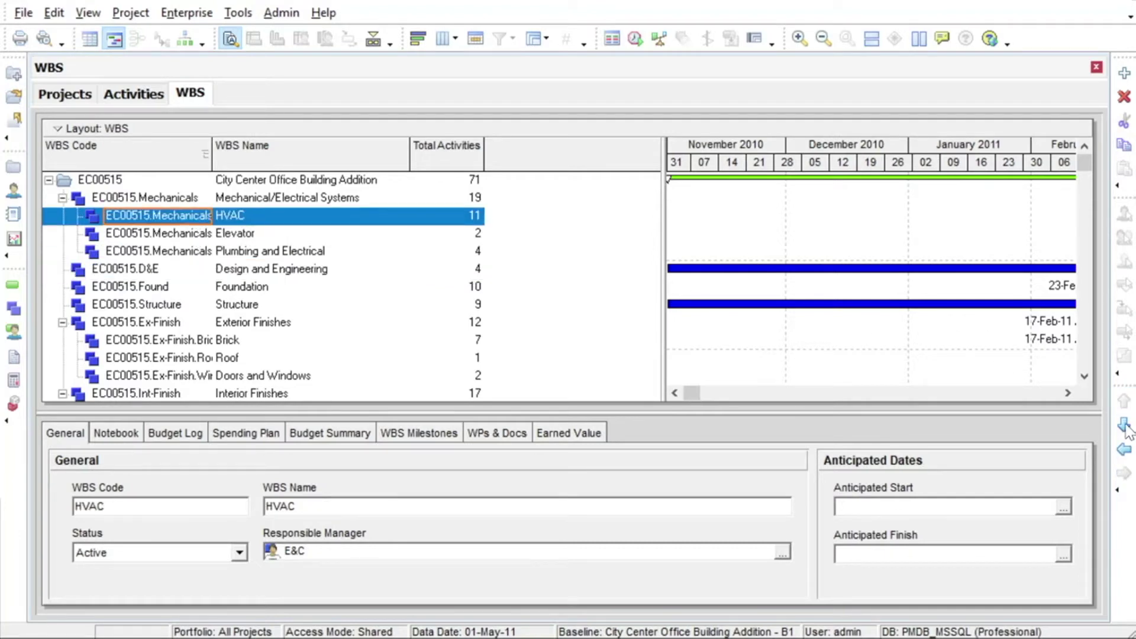
left_click(1124, 424)
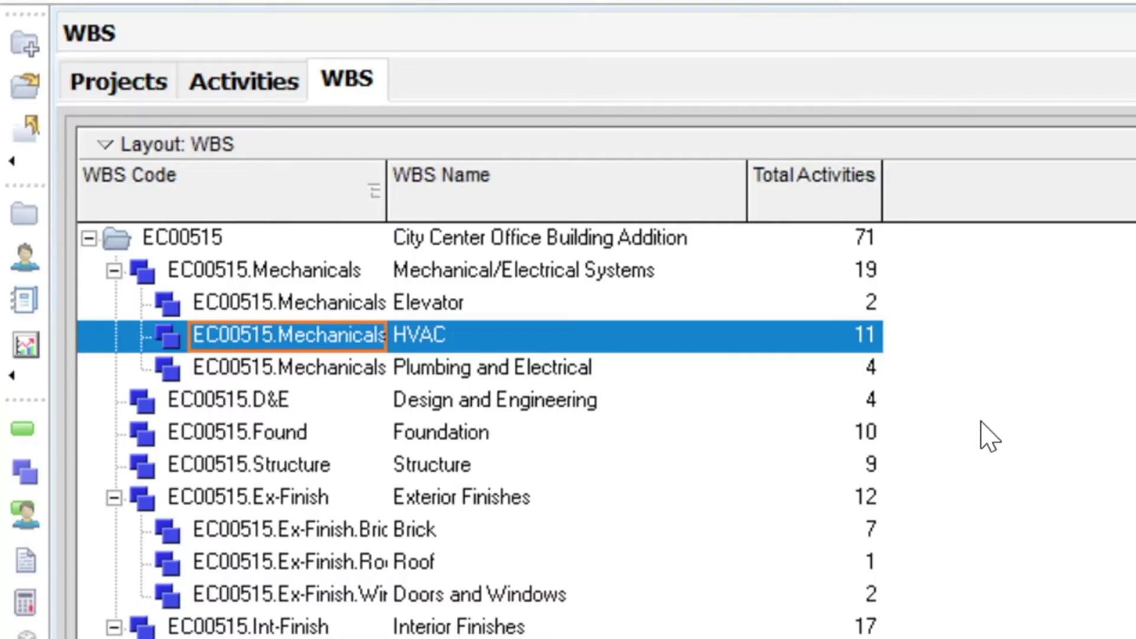
left_click_drag(89, 341, 92, 349)
Step: Move the HVAC element out of Mechanical/Electrical Systems onto Foundation
left_click_drag(85, 330, 58, 307)
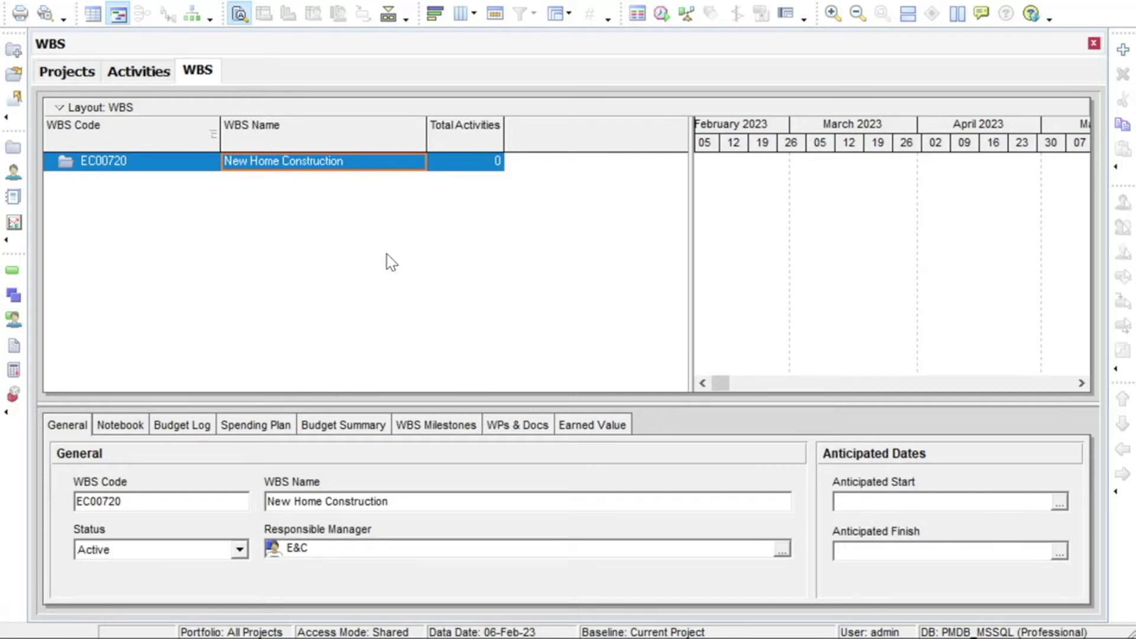
Step: Add a new child WBS element, code 1 named (New WBS), under EC00720
right_click(264, 164)
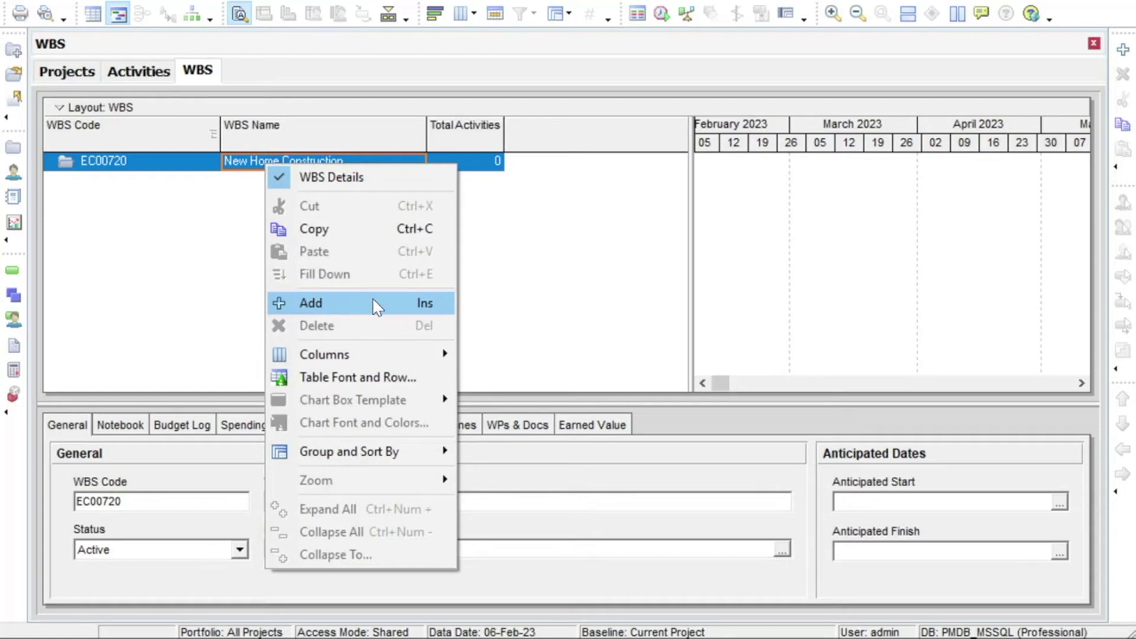
left_click(398, 159)
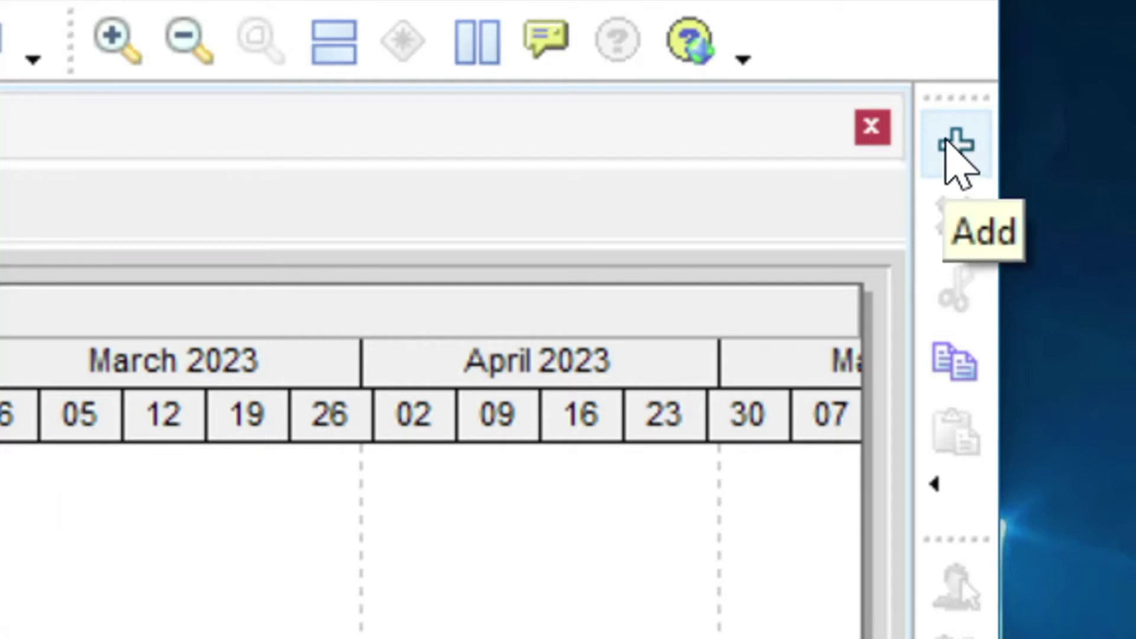
left_click(946, 144)
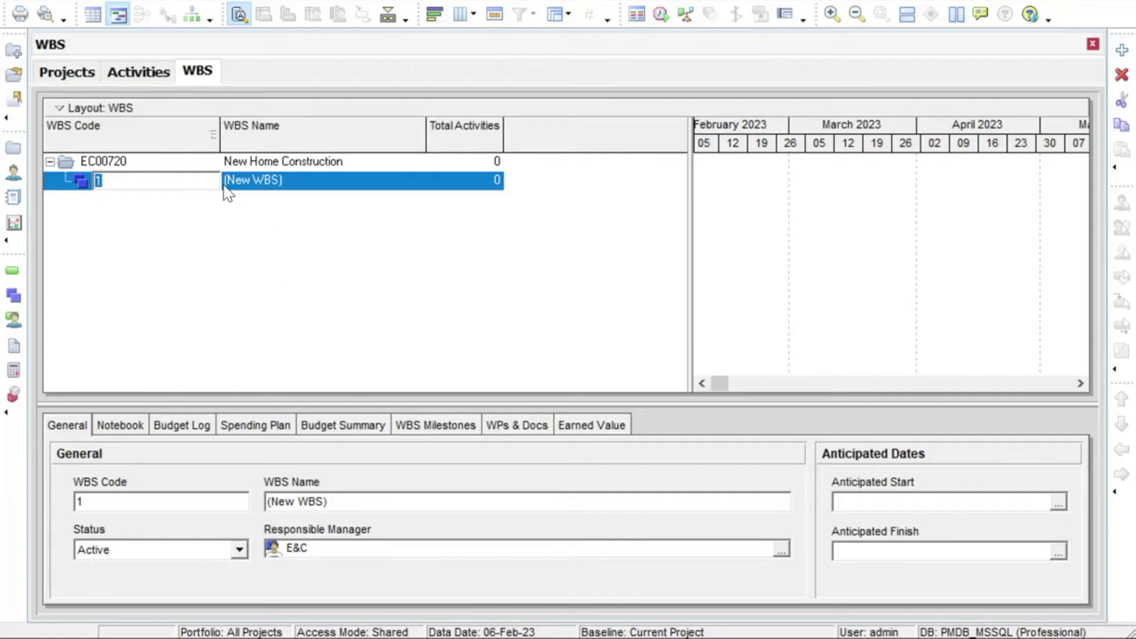
Step: Name the new EC00720.1 element 'Mobilization', then return to the New Home Construction root
key("Tab")
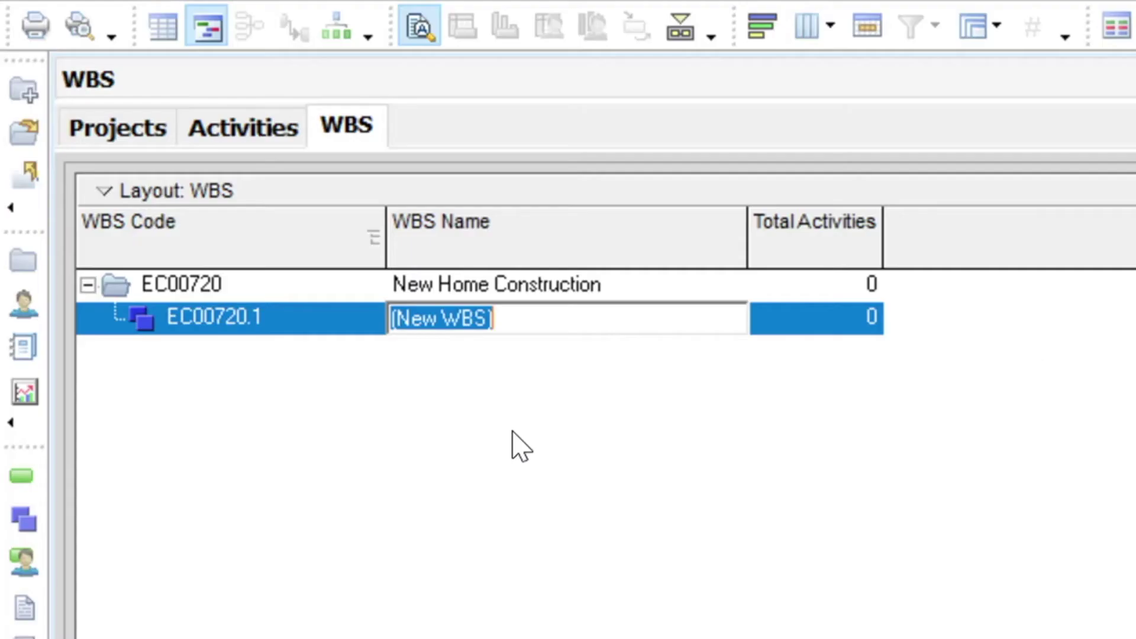
type("Mobili")
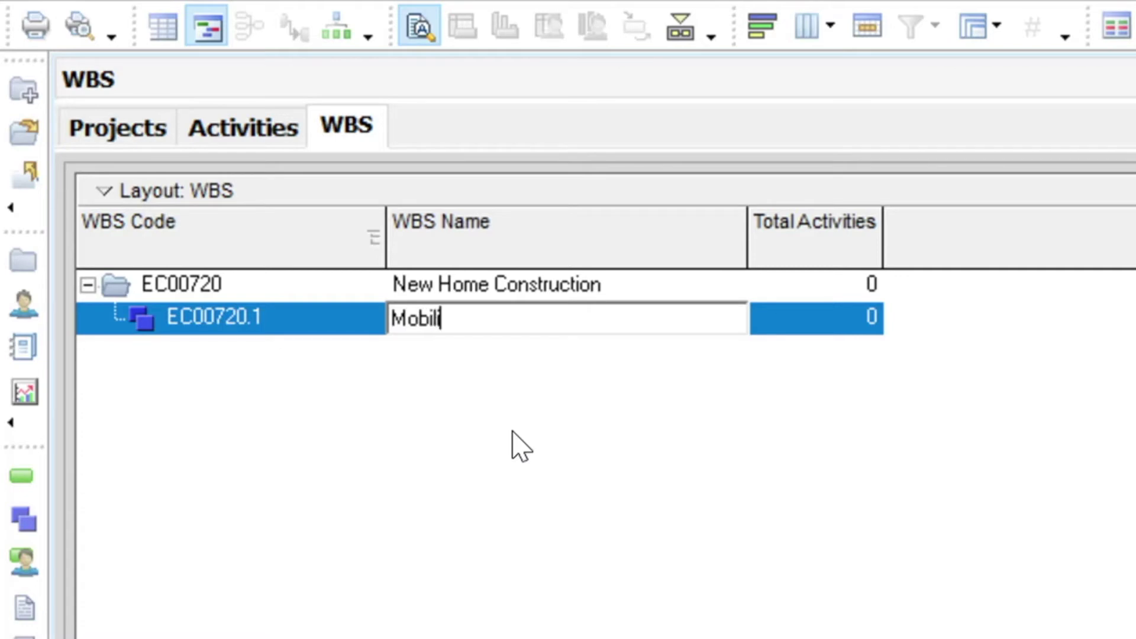
type("zation")
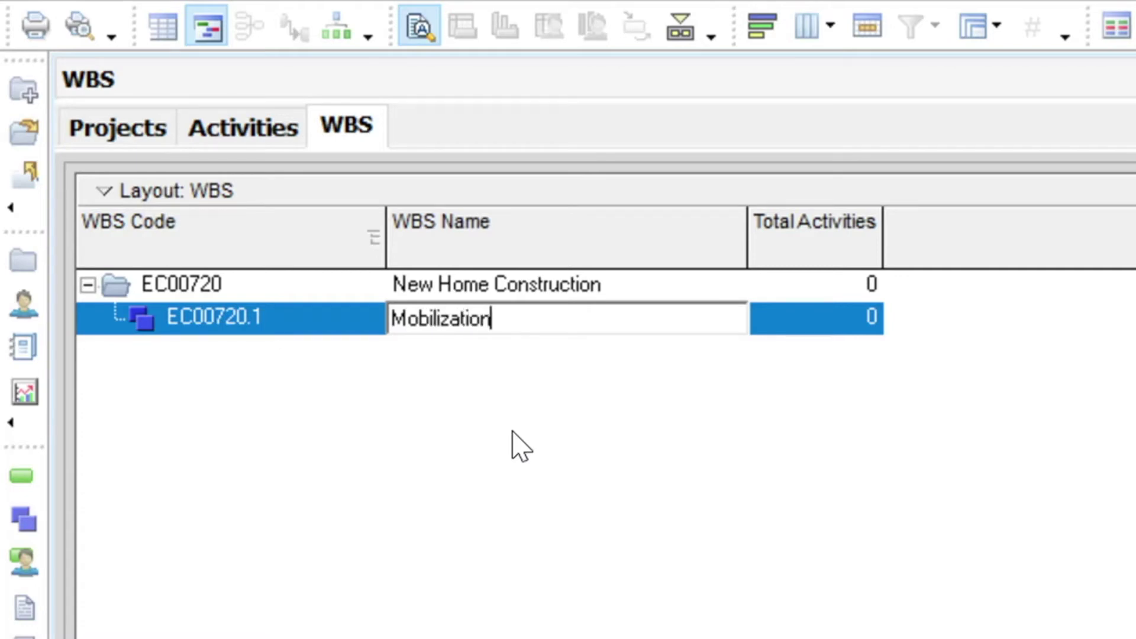
key("Return")
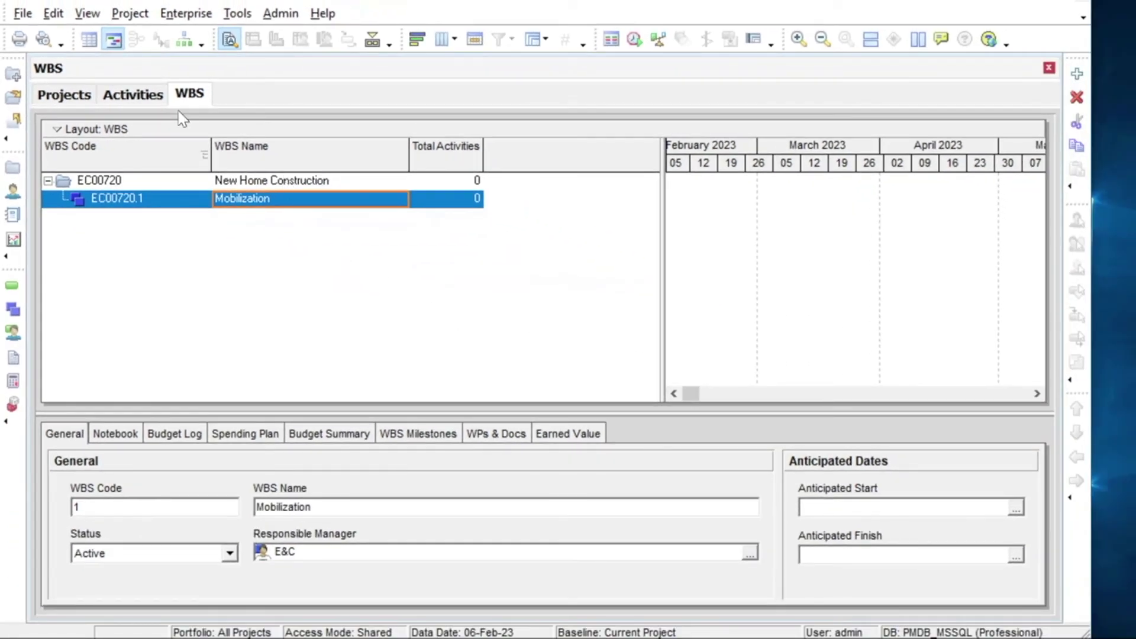
key("Up")
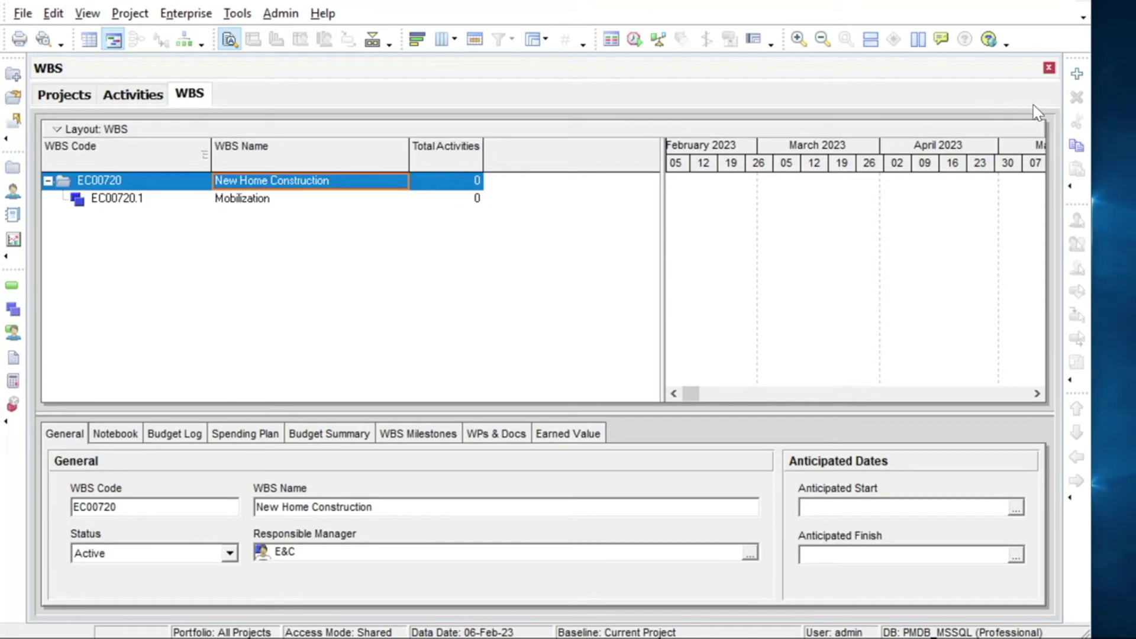
left_click(1077, 74)
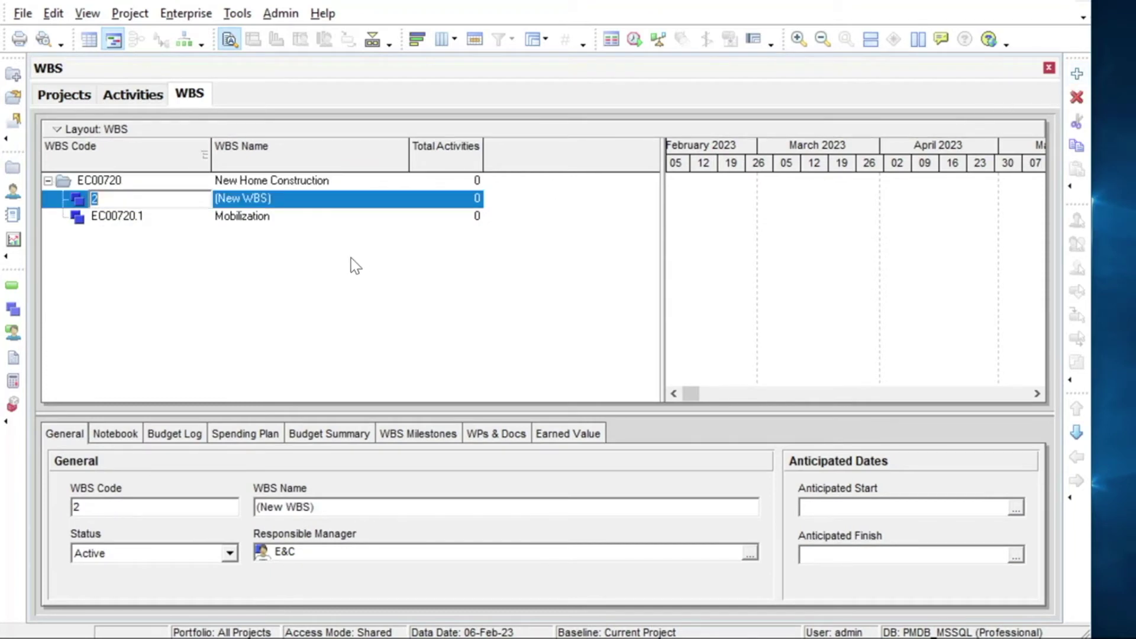
left_click(283, 201)
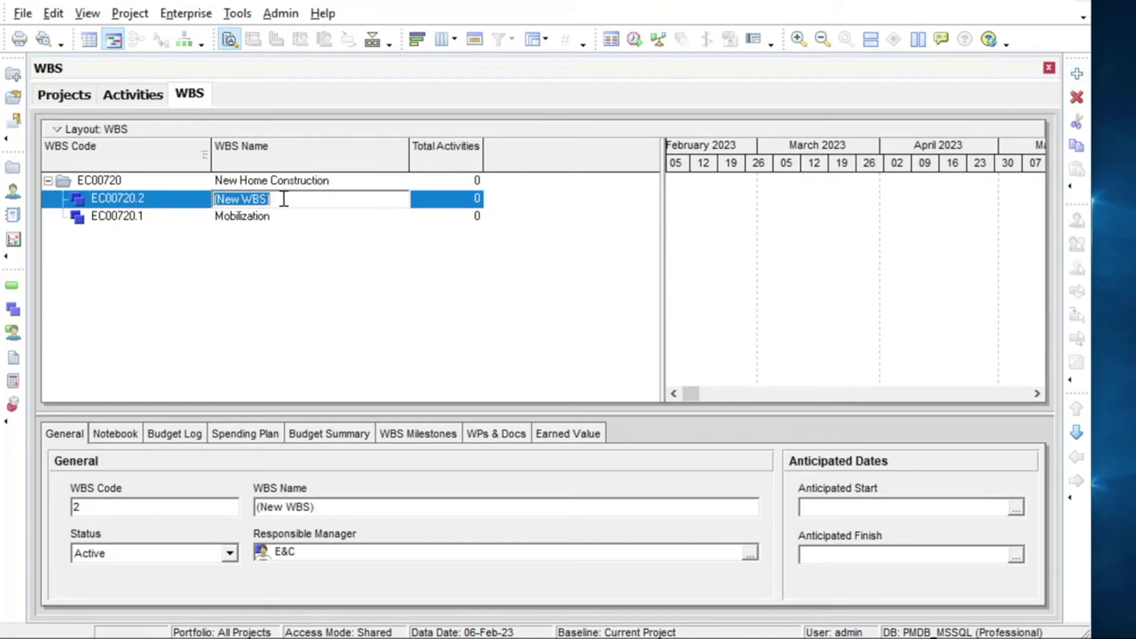
type("Grading")
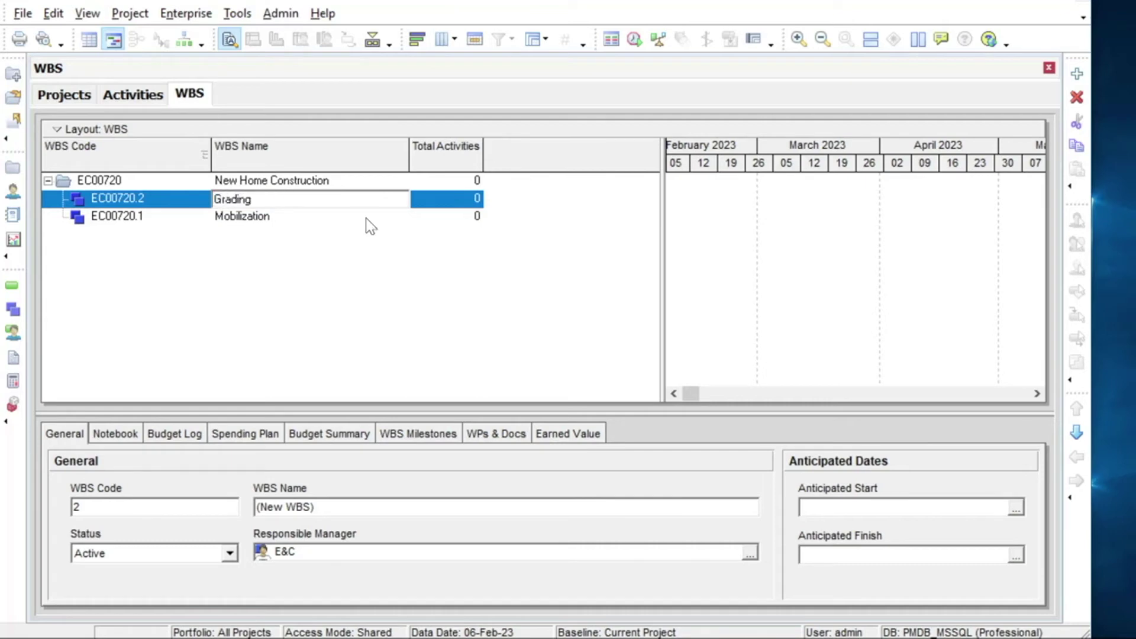
key("Return")
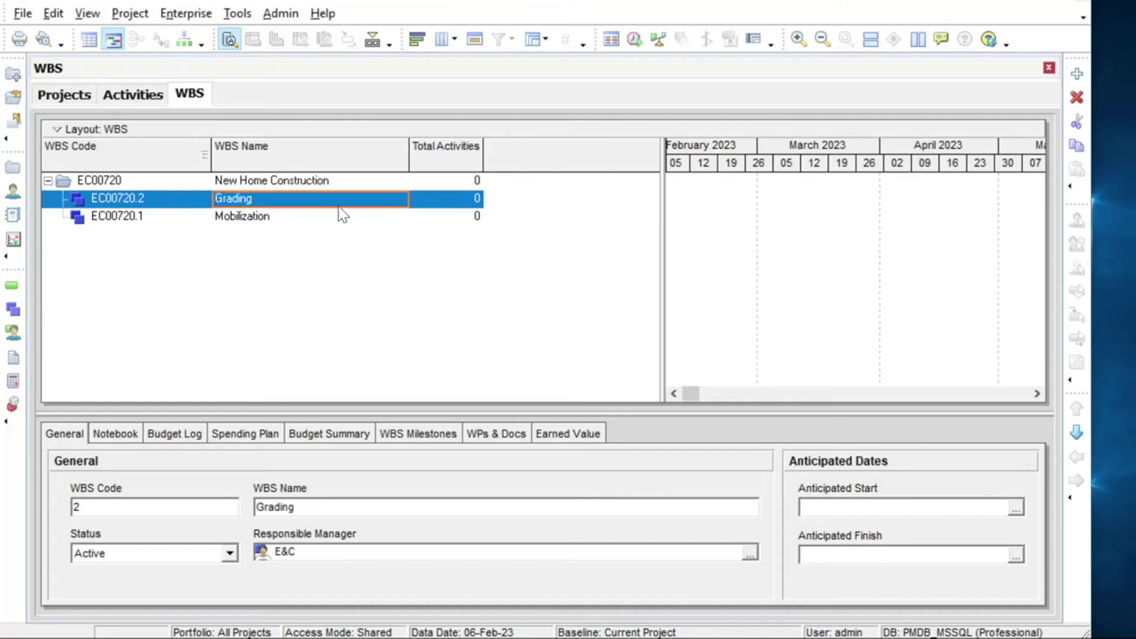
left_click(1077, 432)
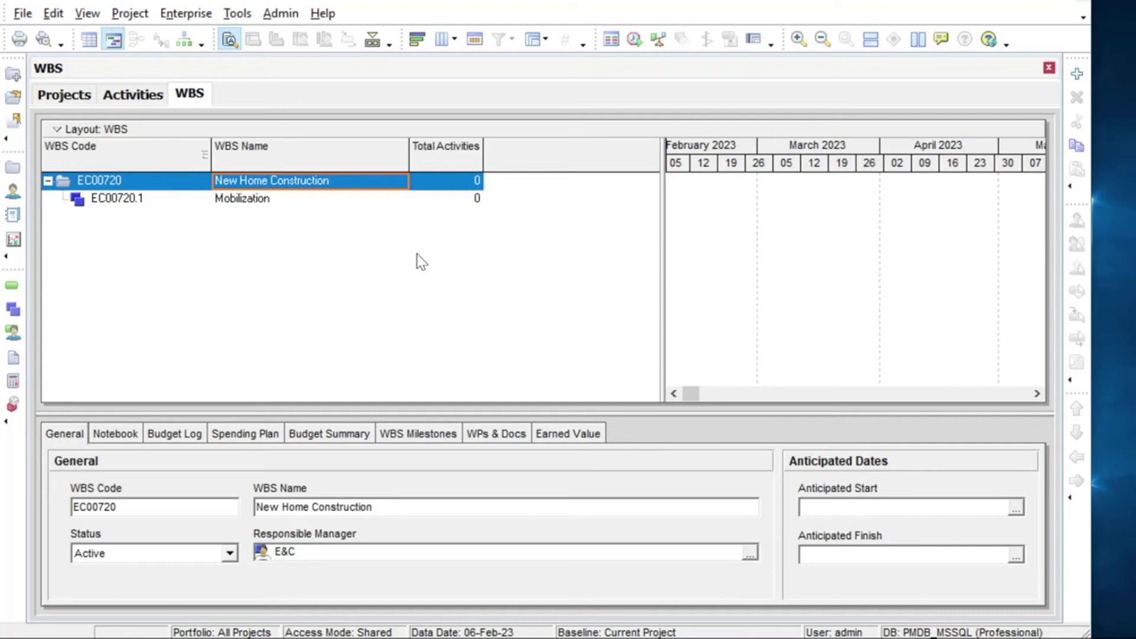
key("Down")
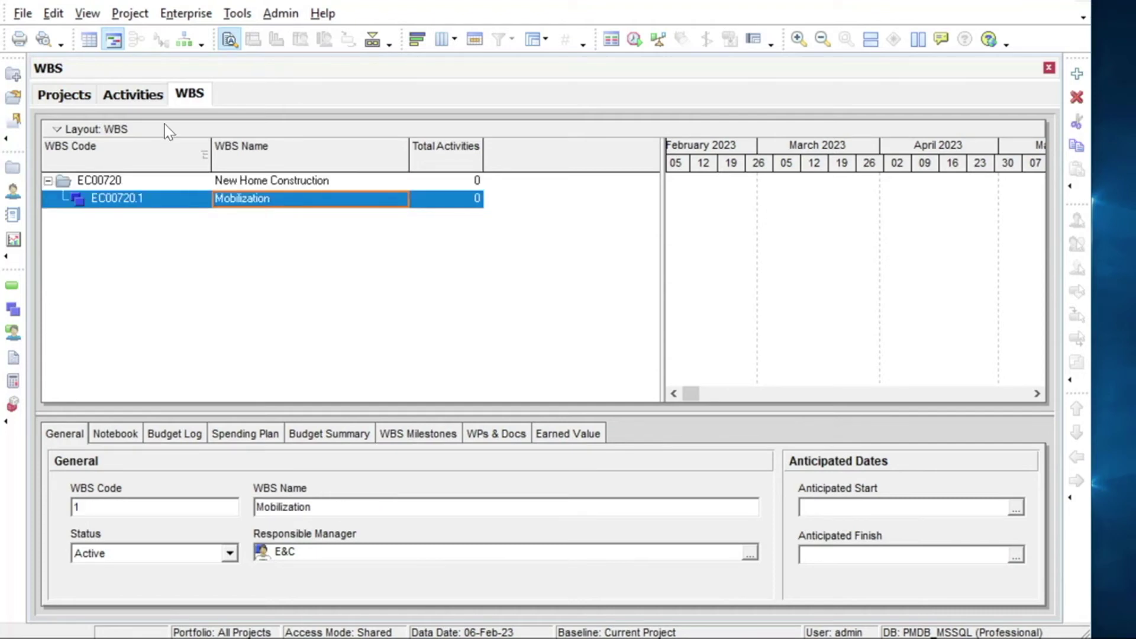
Step: Add a sibling element EC00720.2 named 'Grading' beside Mobilization
right_click(263, 200)
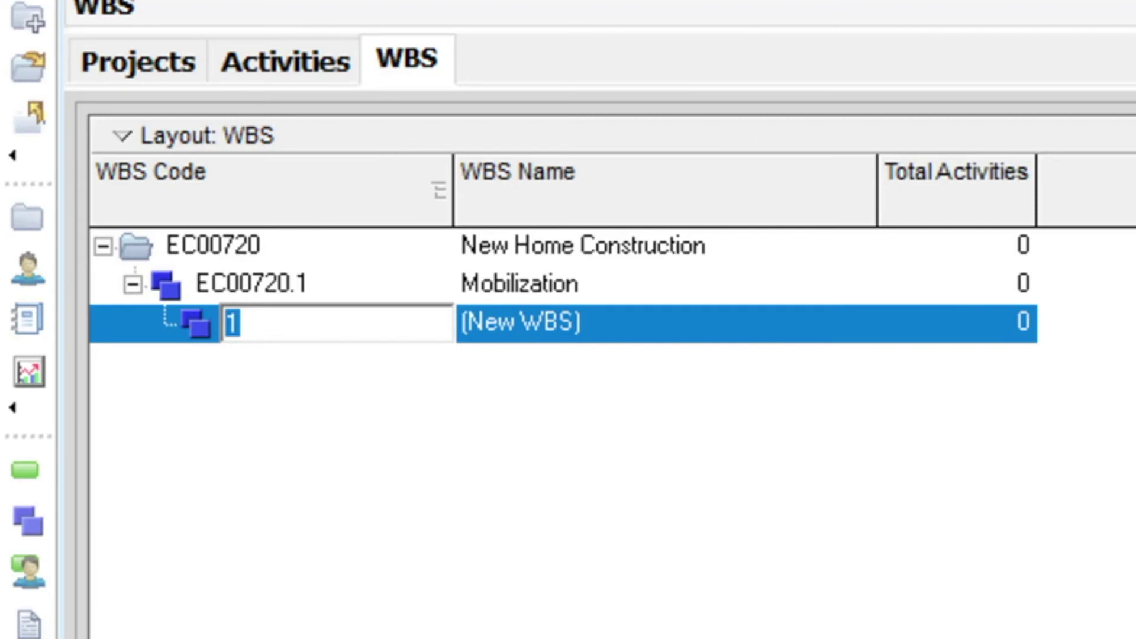
left_click(598, 324)
type("Grading")
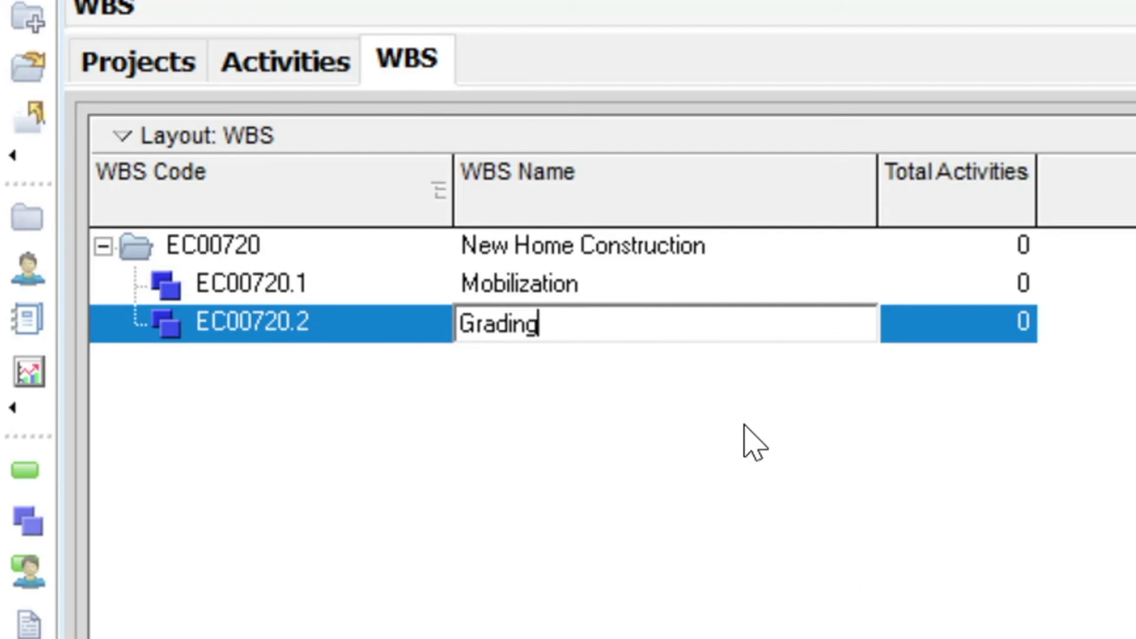
key("Return")
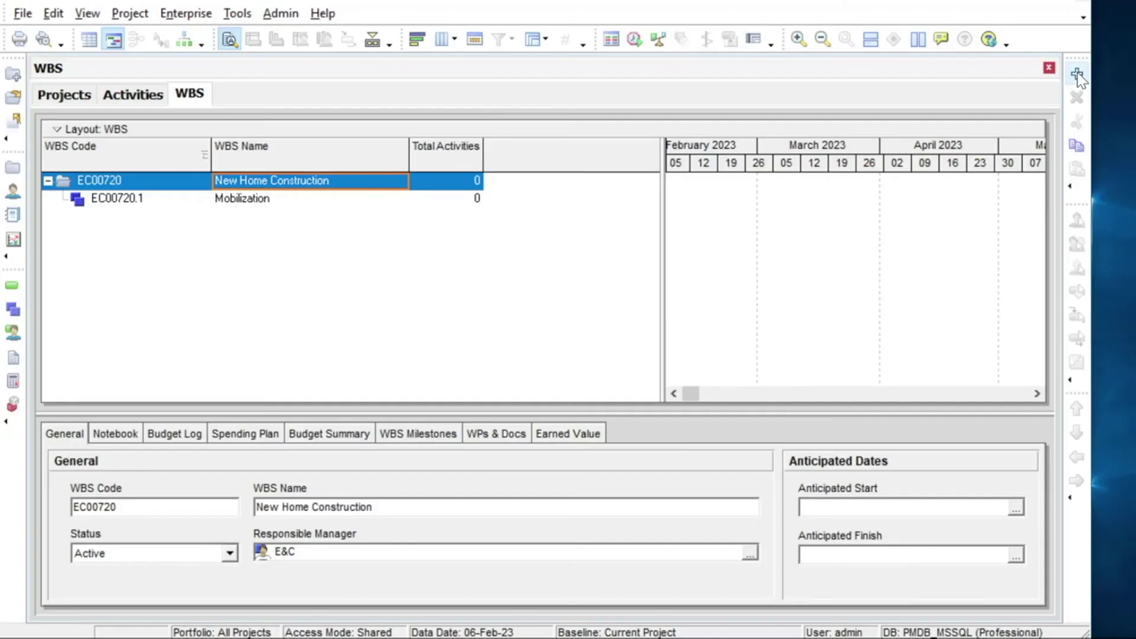
key("Insert")
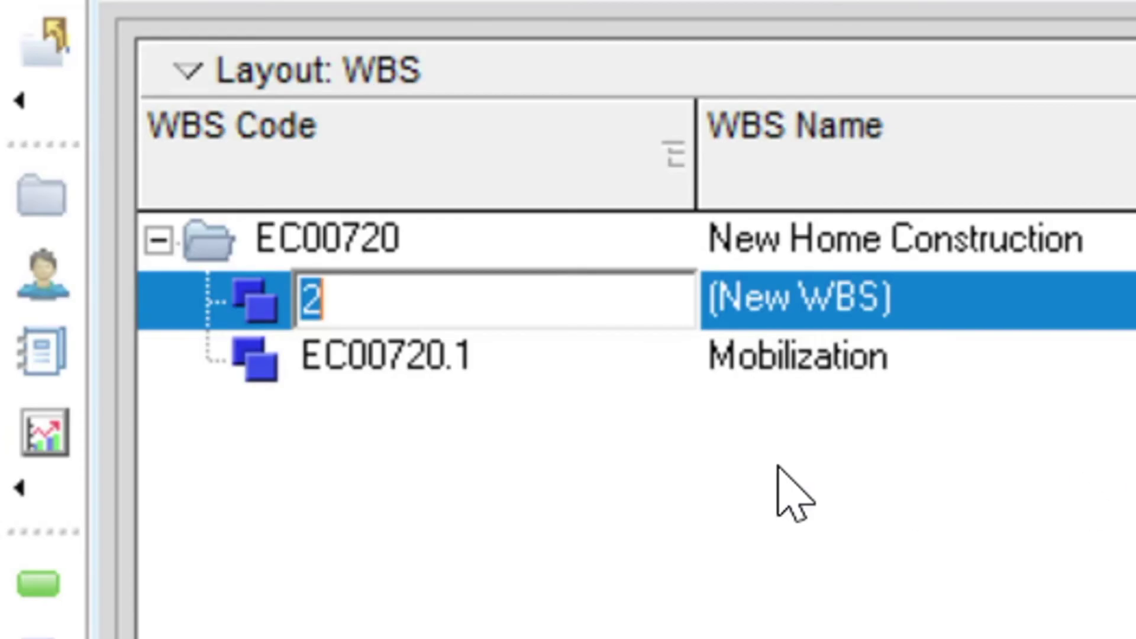
left_click(921, 304)
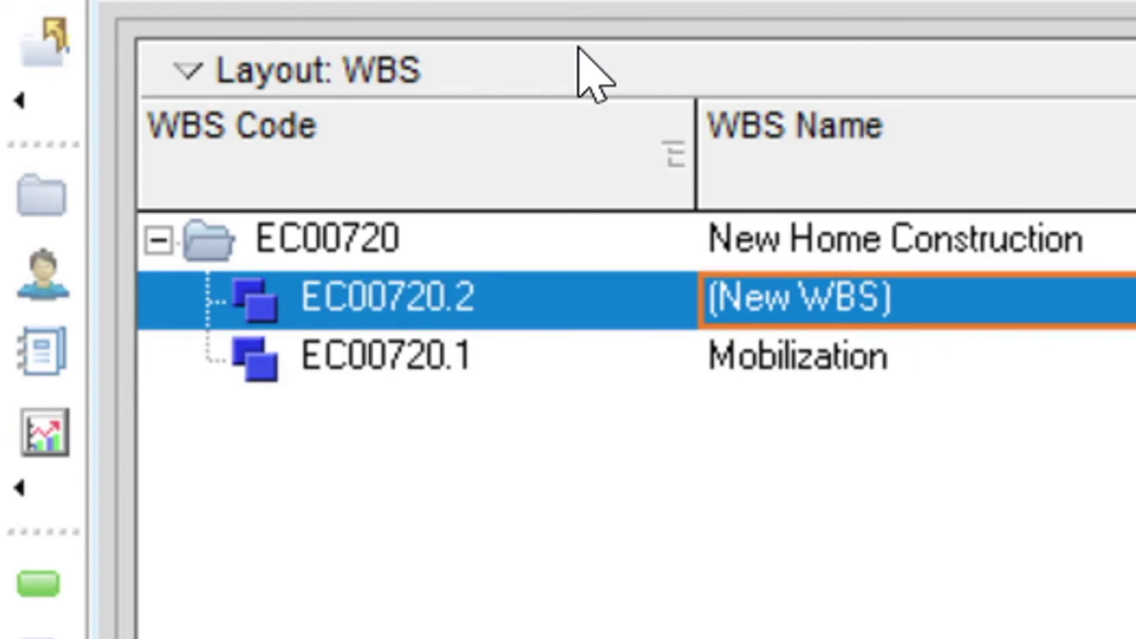